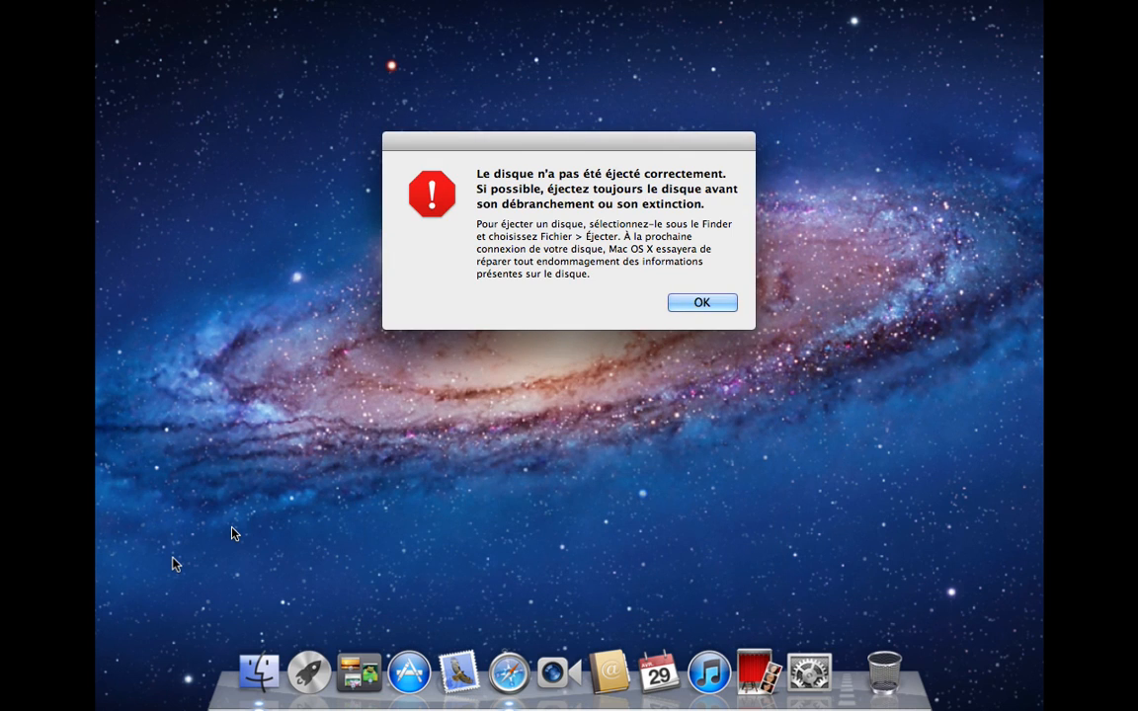
Step: Dismiss the disk ejection warning and launch Installation Mac OS X Lion from the Mac OS X Install ESD volume
{"action": "left_click", "coordinate": [703, 302]}
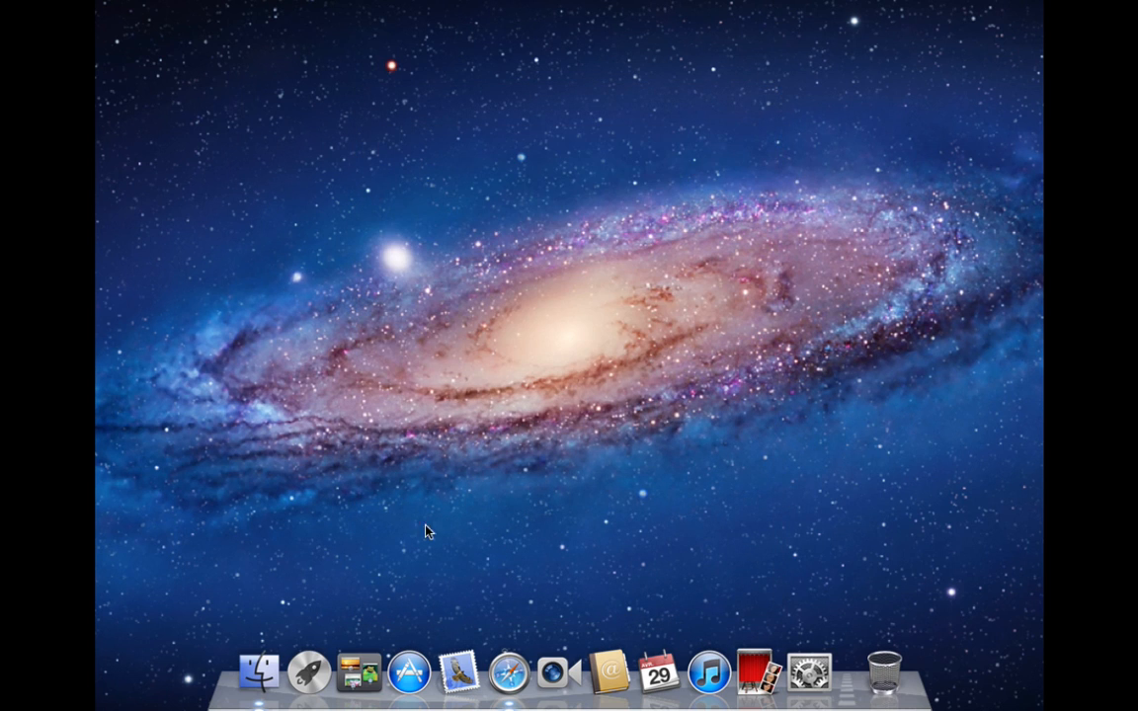
{"action": "left_click", "coordinate": [258, 668]}
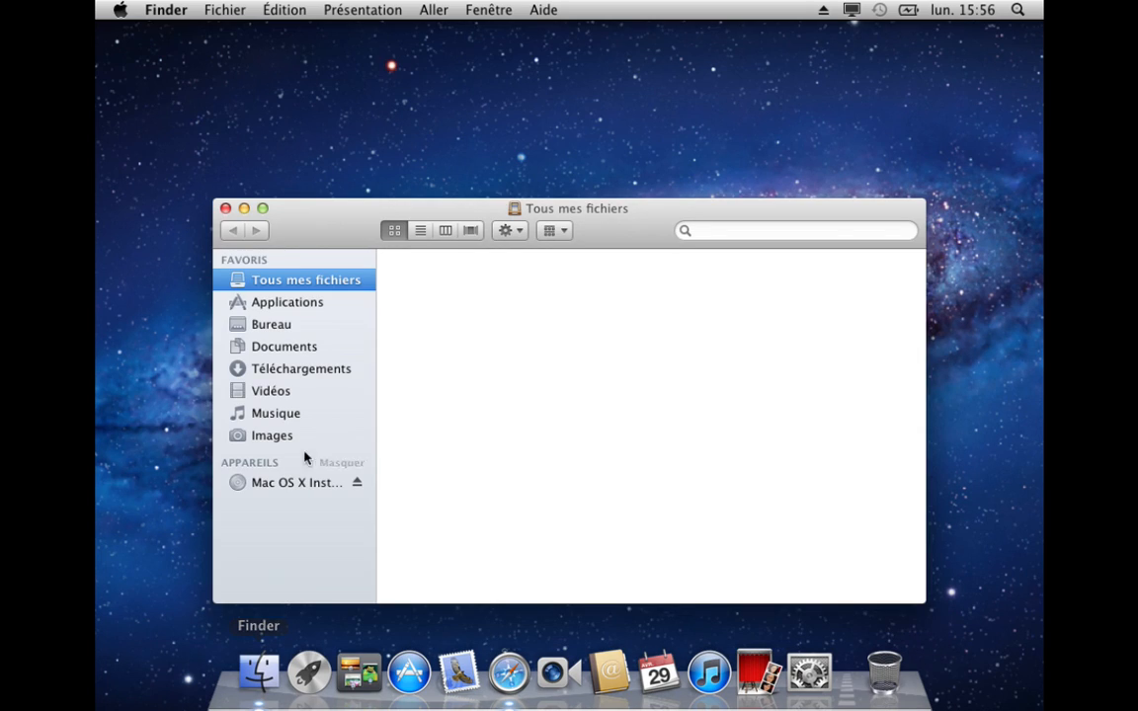
{"action": "left_click", "coordinate": [314, 484]}
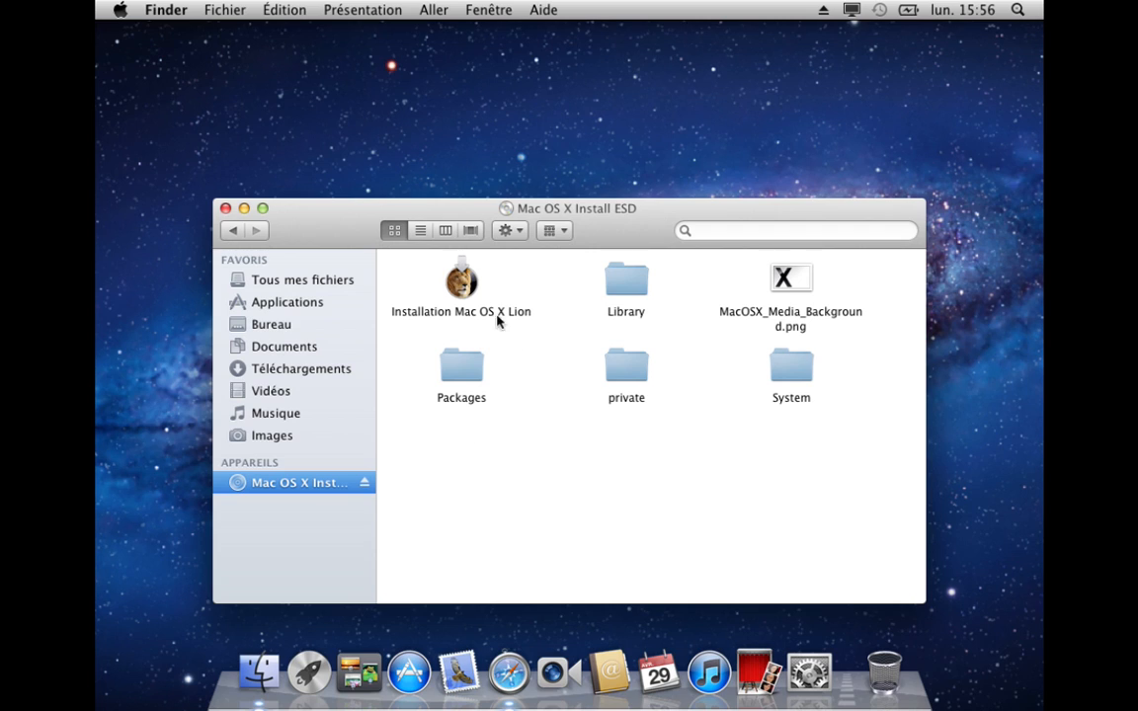
{"action": "left_click", "coordinate": [466, 284]}
{"action": "double_click", "coordinate": [467, 285]}
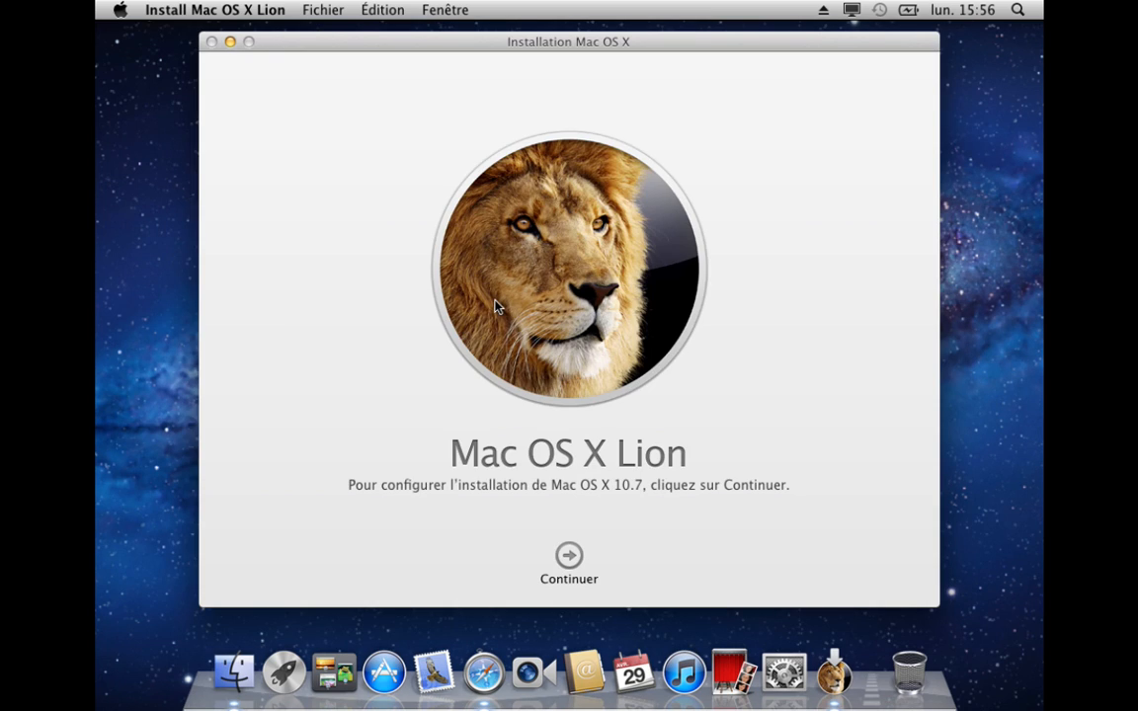
Step: Accept the Mac OS X Lion licence agreement and choose the external disk M from the full disk list as the installation target
{"action": "left_click", "coordinate": [572, 549]}
{"action": "left_click", "coordinate": [570, 557]}
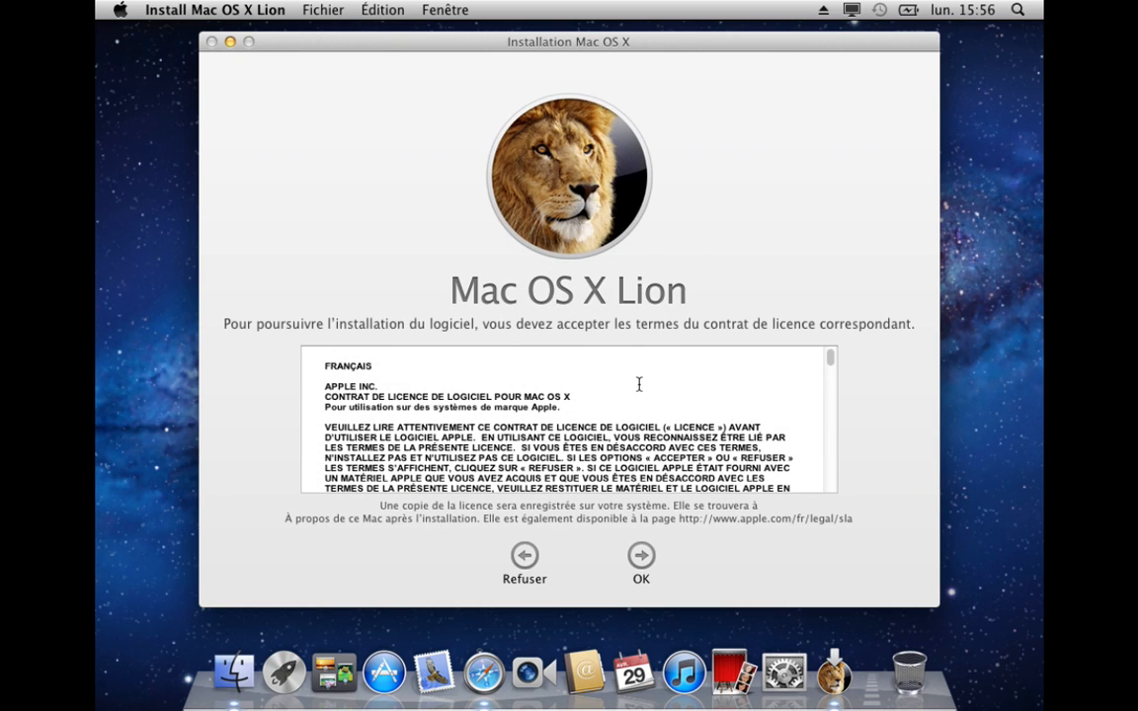
{"action": "scroll", "coordinate": [639, 384], "scroll_direction": "down", "scroll_amount": 10}
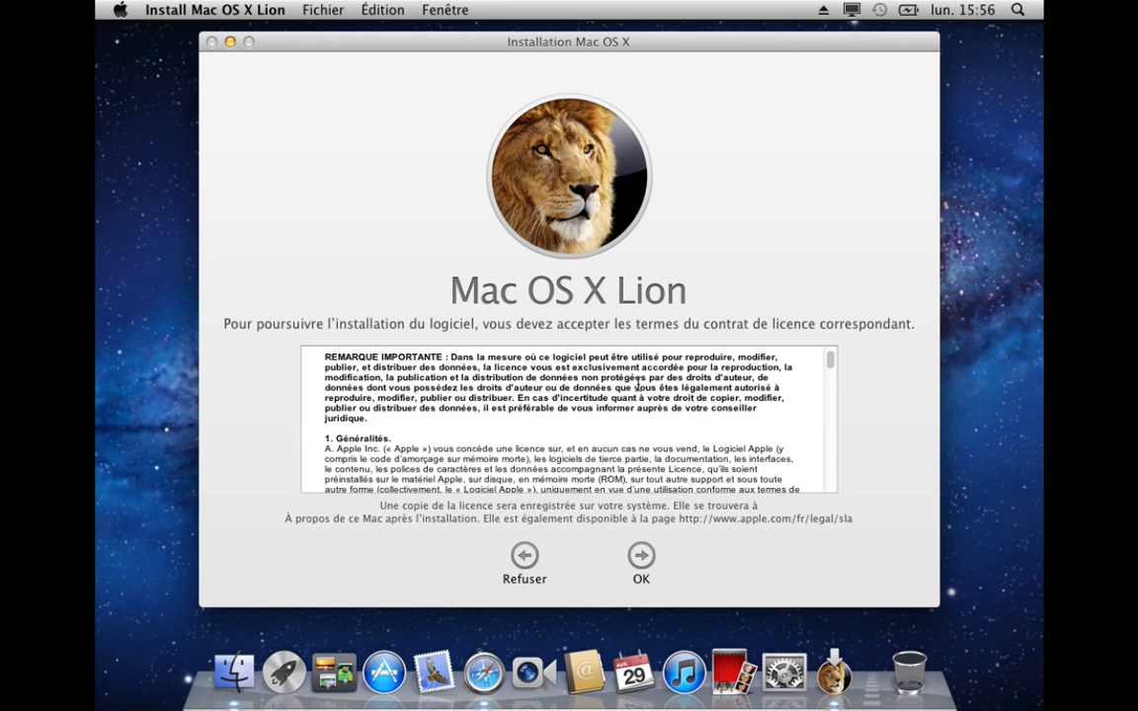
{"action": "left_click", "coordinate": [643, 554]}
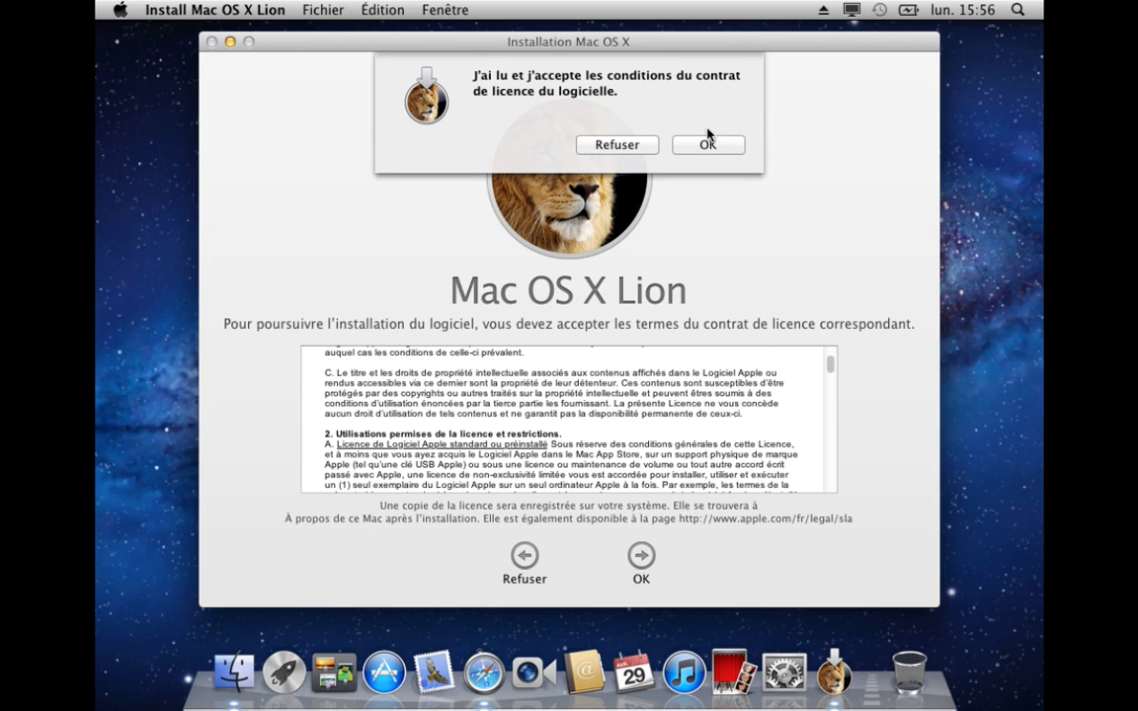
{"action": "left_click", "coordinate": [708, 145]}
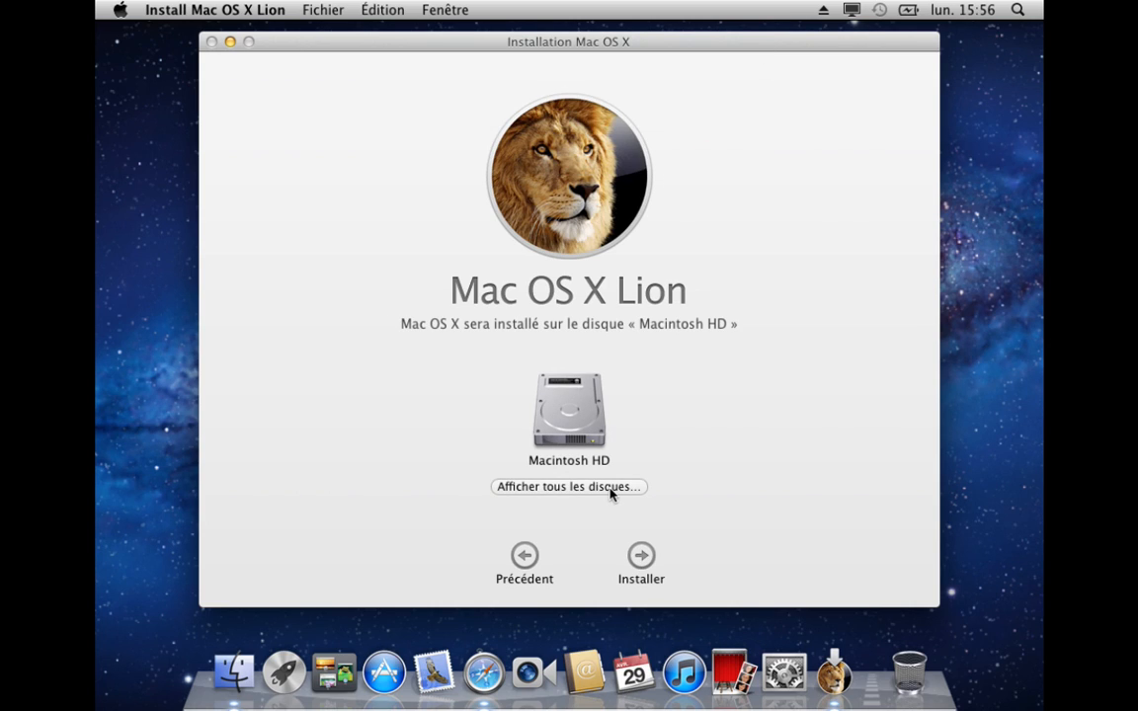
{"action": "left_click", "coordinate": [611, 494]}
{"action": "left_click", "coordinate": [482, 494]}
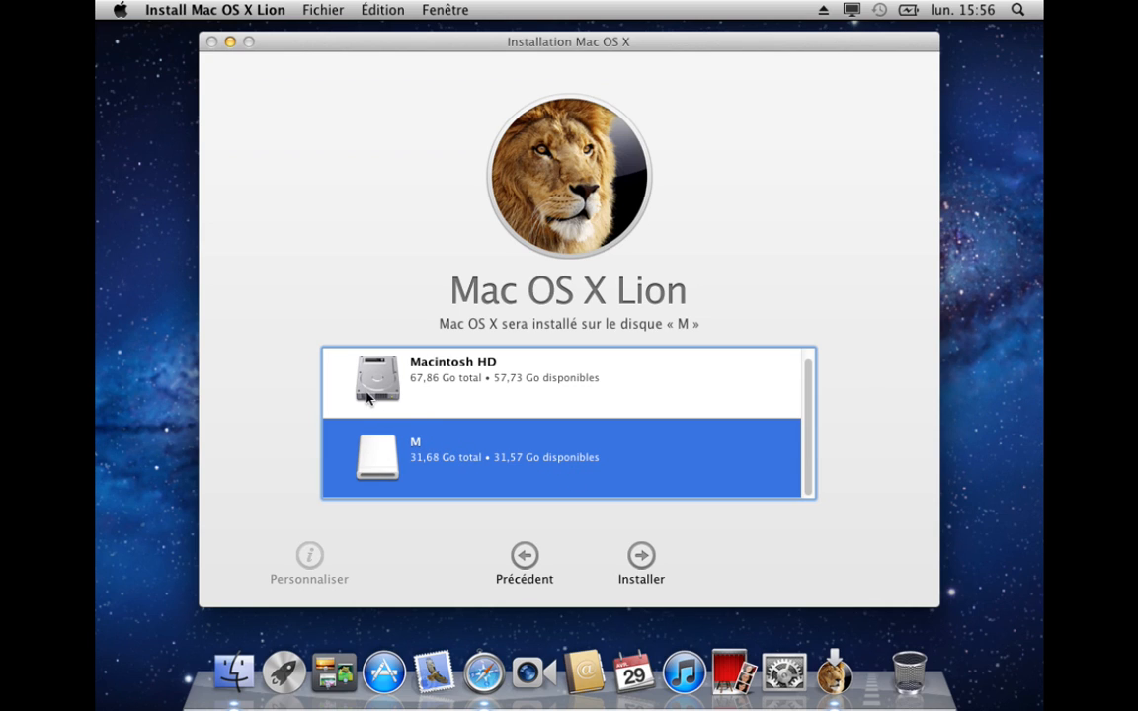
Step: Switch to Finder and open Utilitaire de disque from the Utilitaires folder
{"action": "left_click", "coordinate": [151, 83]}
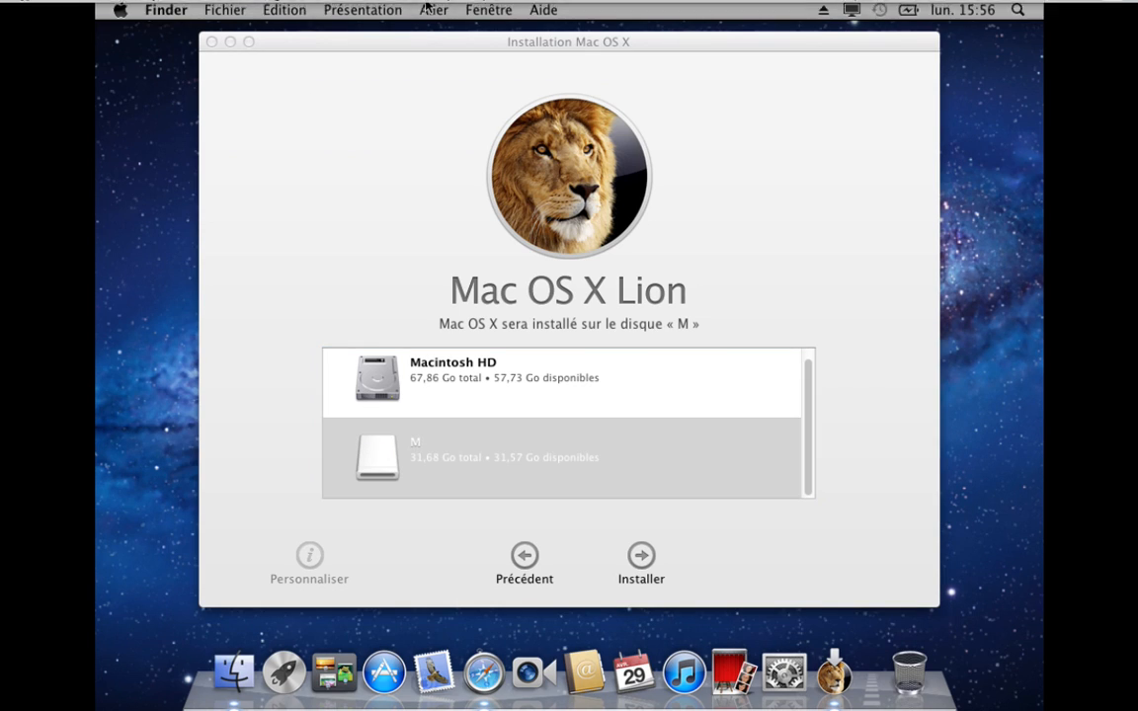
{"action": "left_click", "coordinate": [469, 14]}
{"action": "mouse_move", "coordinate": [434, 10]}
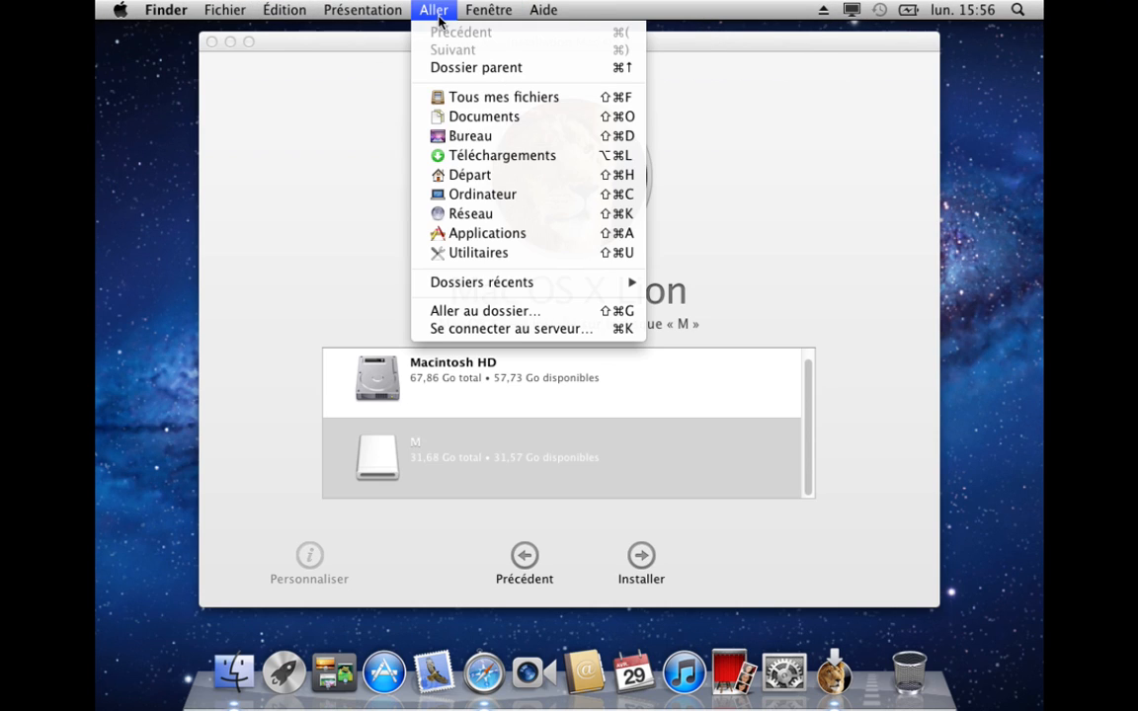
{"action": "left_click", "coordinate": [478, 255]}
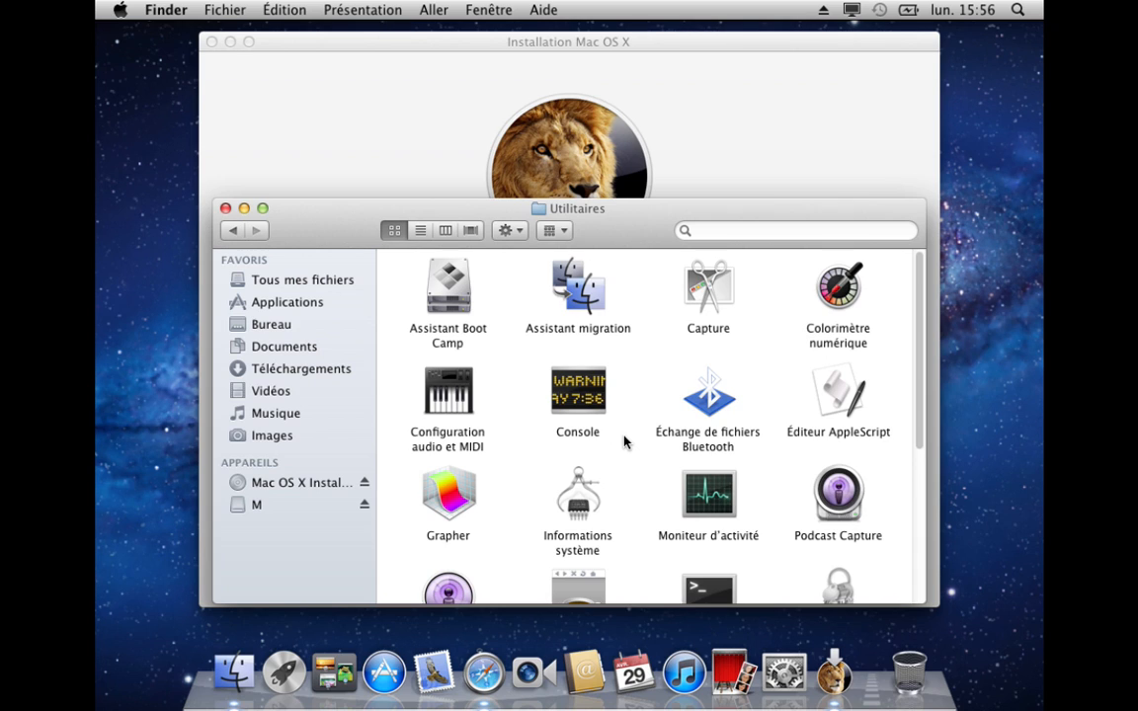
{"action": "scroll", "coordinate": [625, 442], "scroll_direction": "down", "scroll_amount": 5}
{"action": "double_click", "coordinate": [712, 443]}
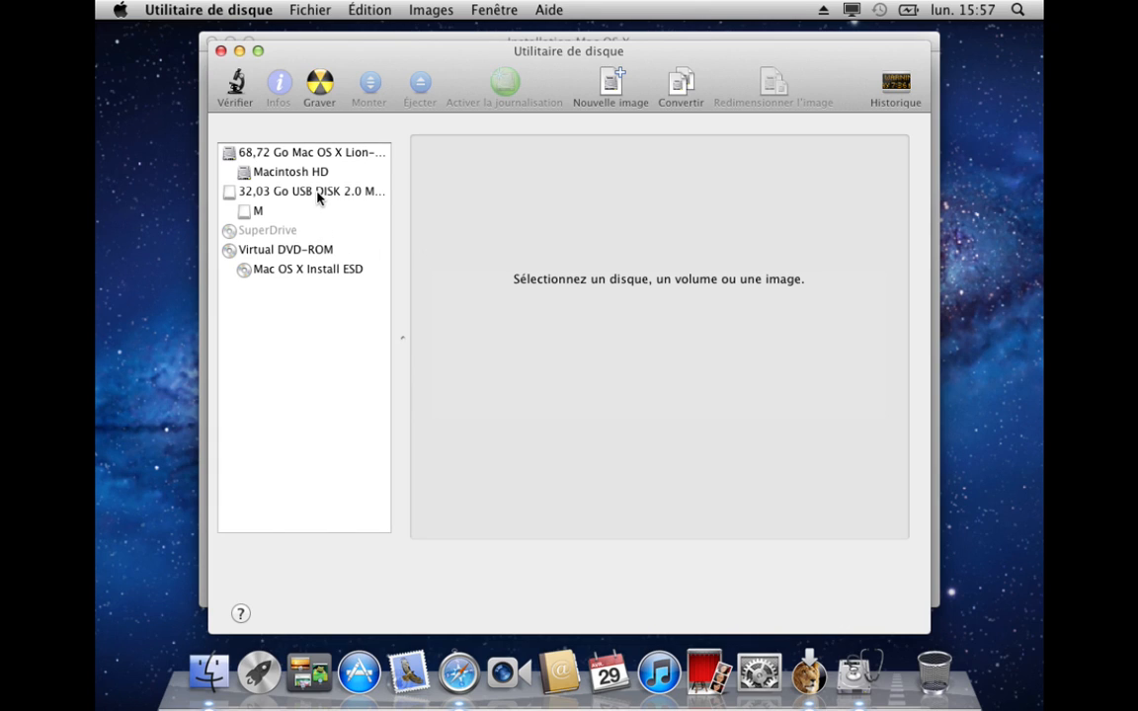
Step: Set the USB disk's layout to 1 partition and check its partition scheme options, cancelling out of them
{"action": "left_click", "coordinate": [319, 194]}
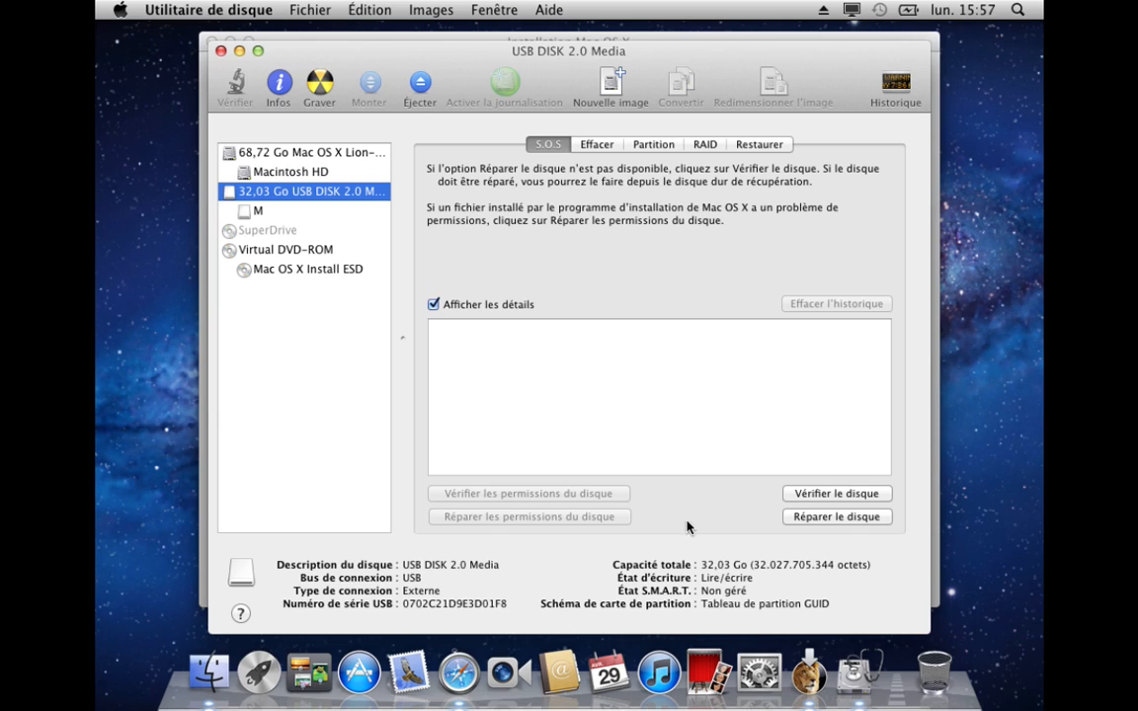
{"action": "left_click", "coordinate": [662, 146]}
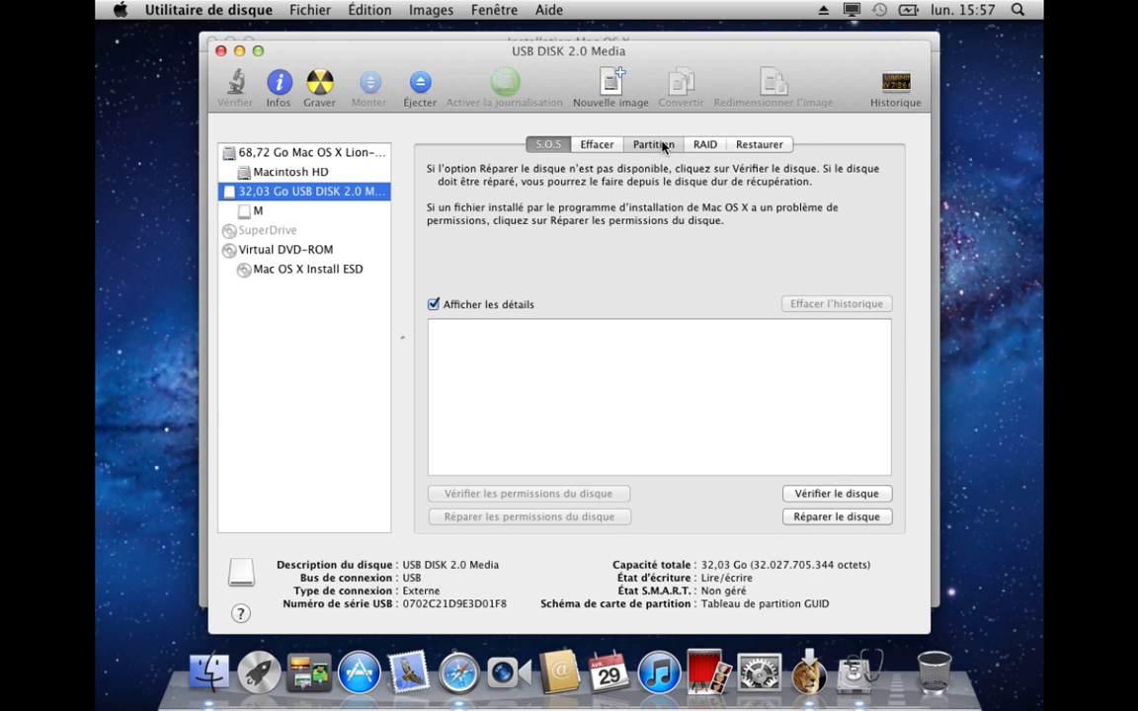
{"action": "left_click", "coordinate": [539, 384]}
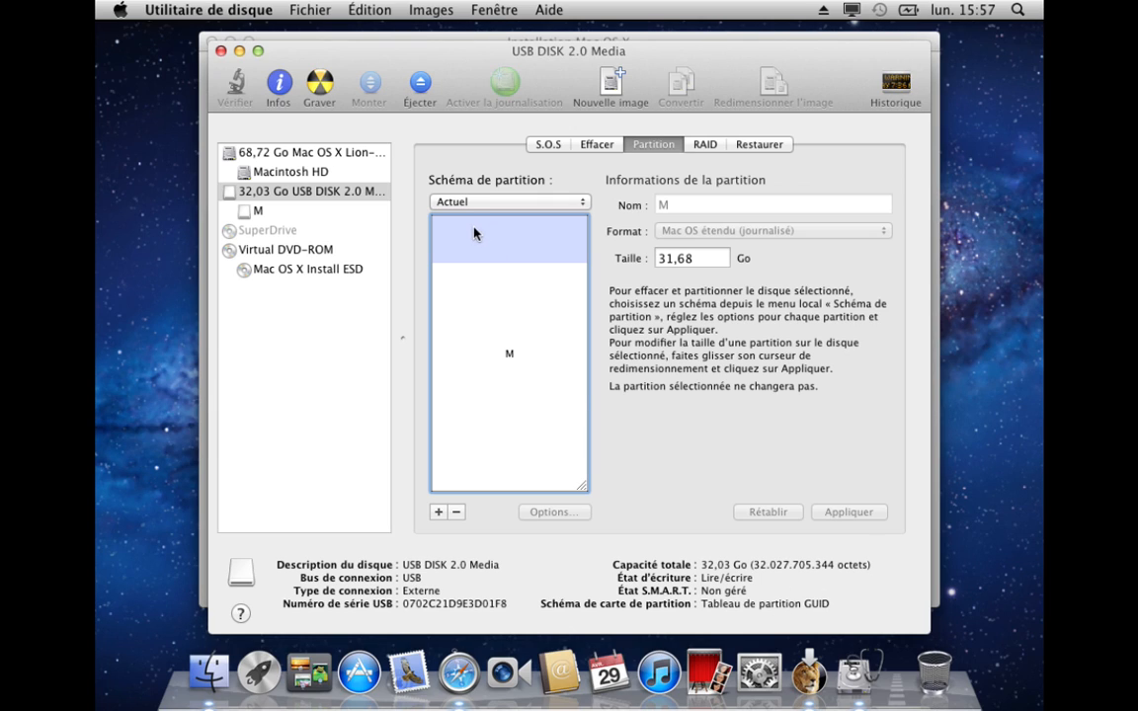
{"action": "left_click", "coordinate": [573, 201]}
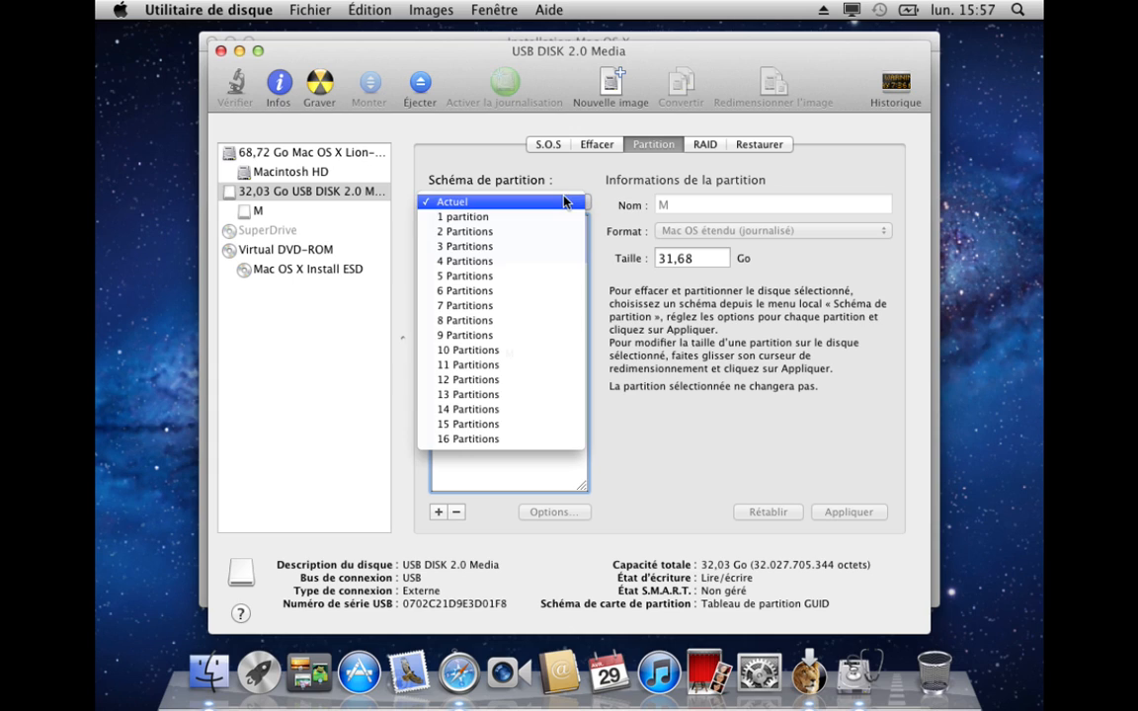
{"action": "left_click", "coordinate": [561, 217]}
{"action": "left_click", "coordinate": [571, 513]}
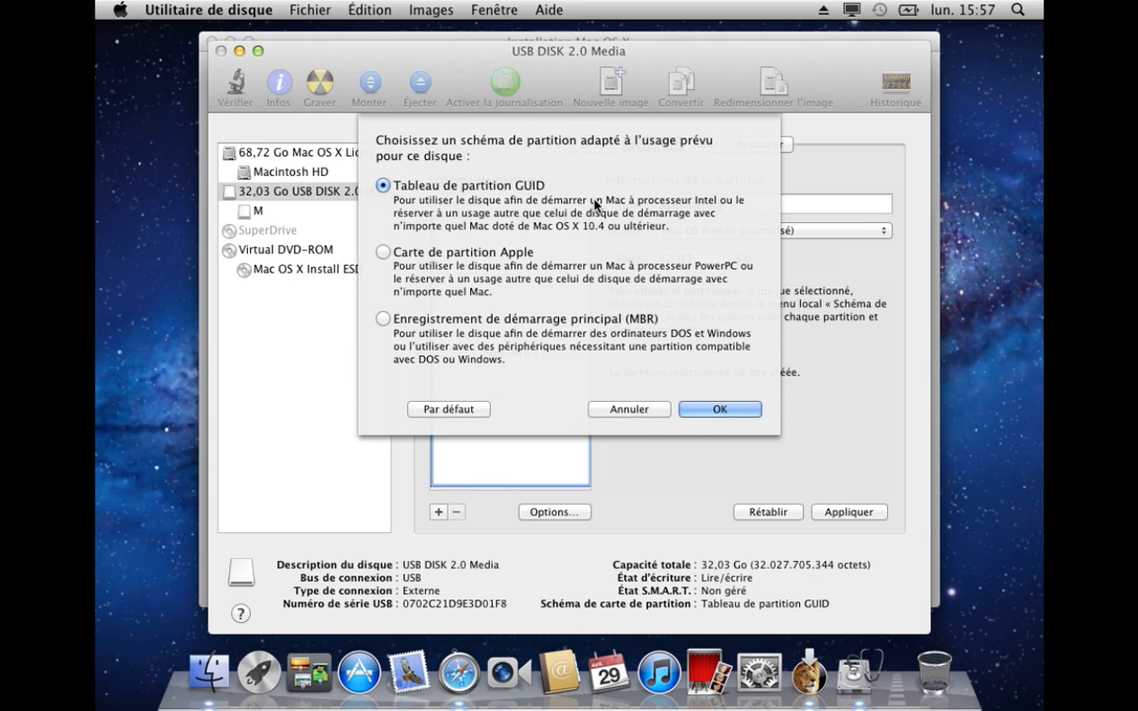
{"action": "left_click", "coordinate": [629, 409]}
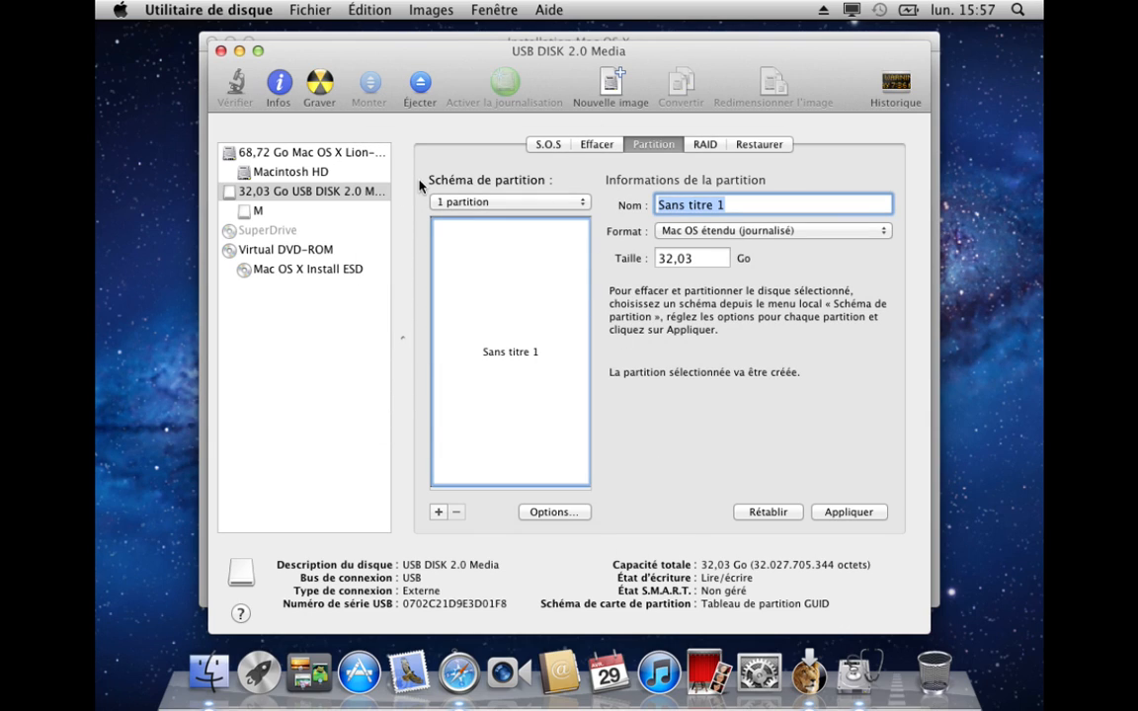
Step: Check the USB disk's partition format choices and close Utilitaire de disque, discarding the pending partition changes
{"action": "left_click", "coordinate": [304, 192]}
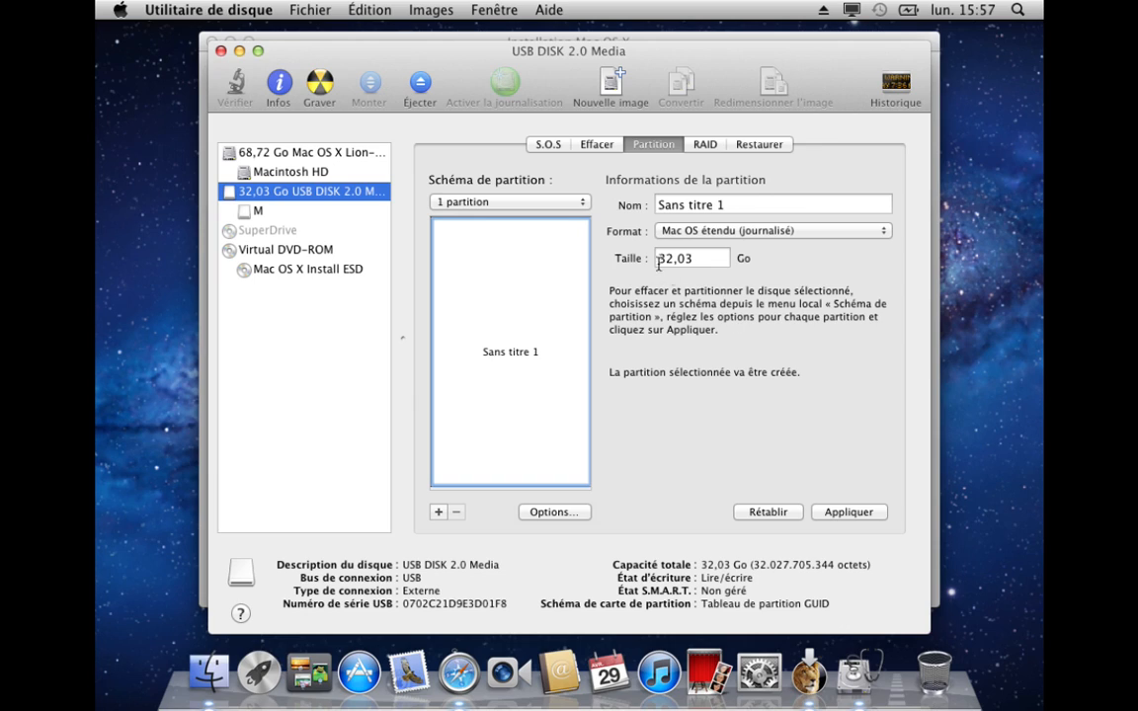
{"action": "left_click", "coordinate": [795, 232]}
{"action": "left_click", "coordinate": [795, 232]}
{"action": "left_click", "coordinate": [222, 52]}
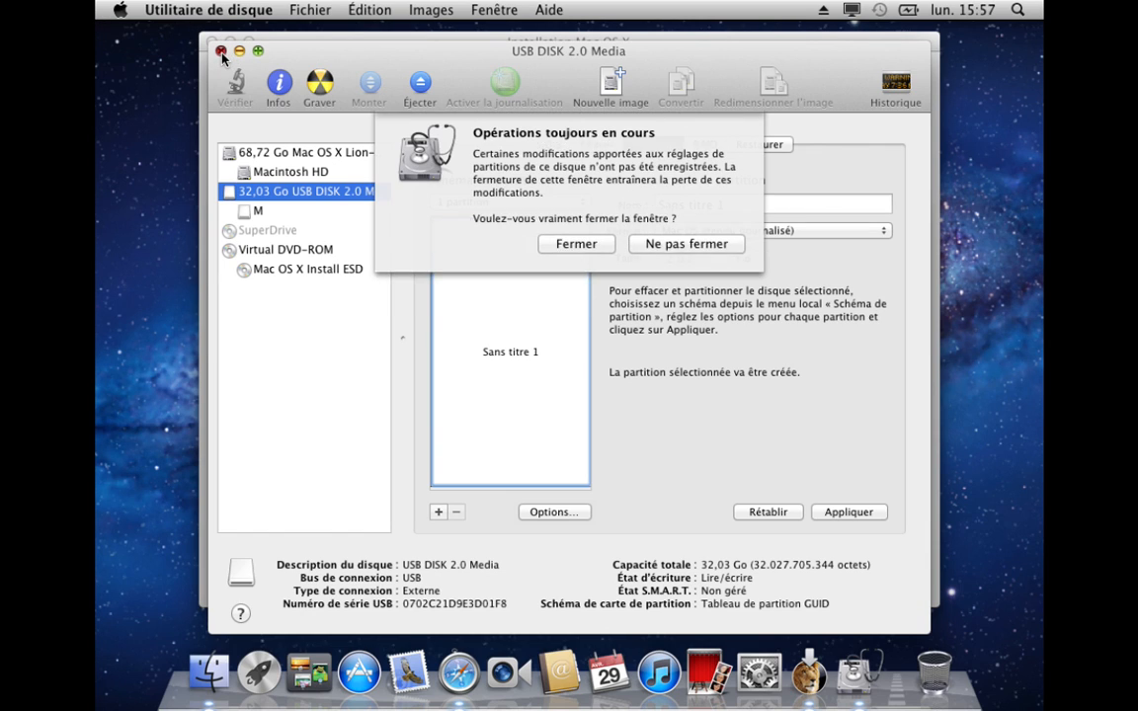
{"action": "left_click", "coordinate": [601, 247]}
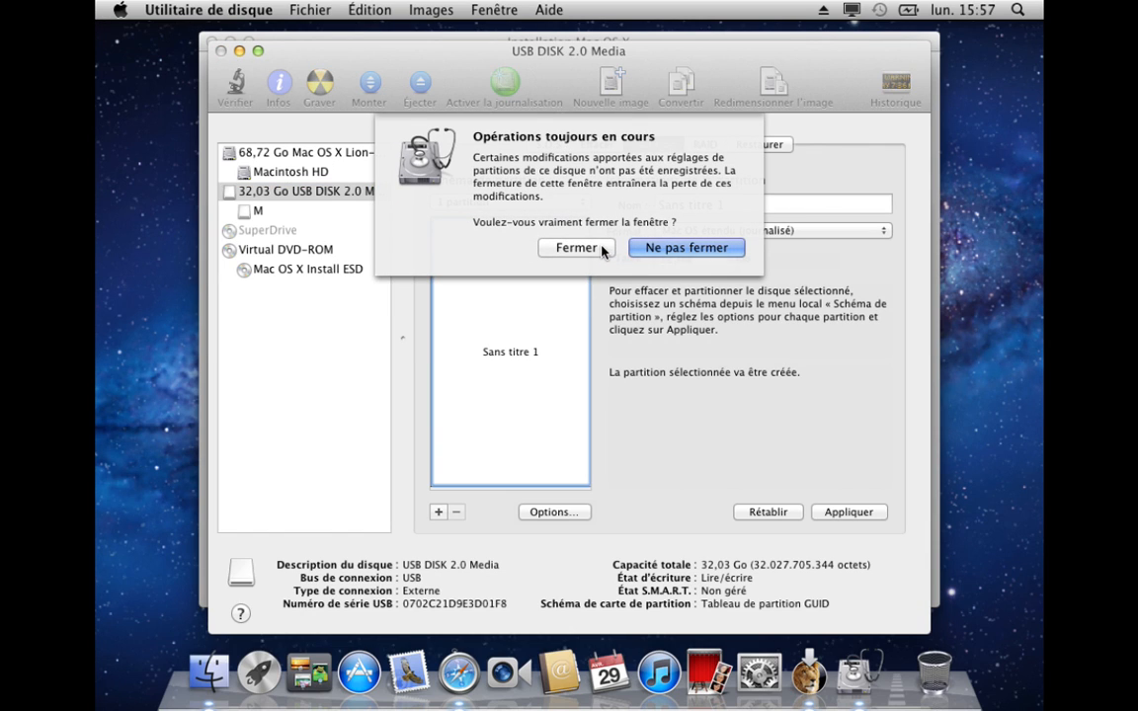
{"action": "left_click", "coordinate": [673, 120]}
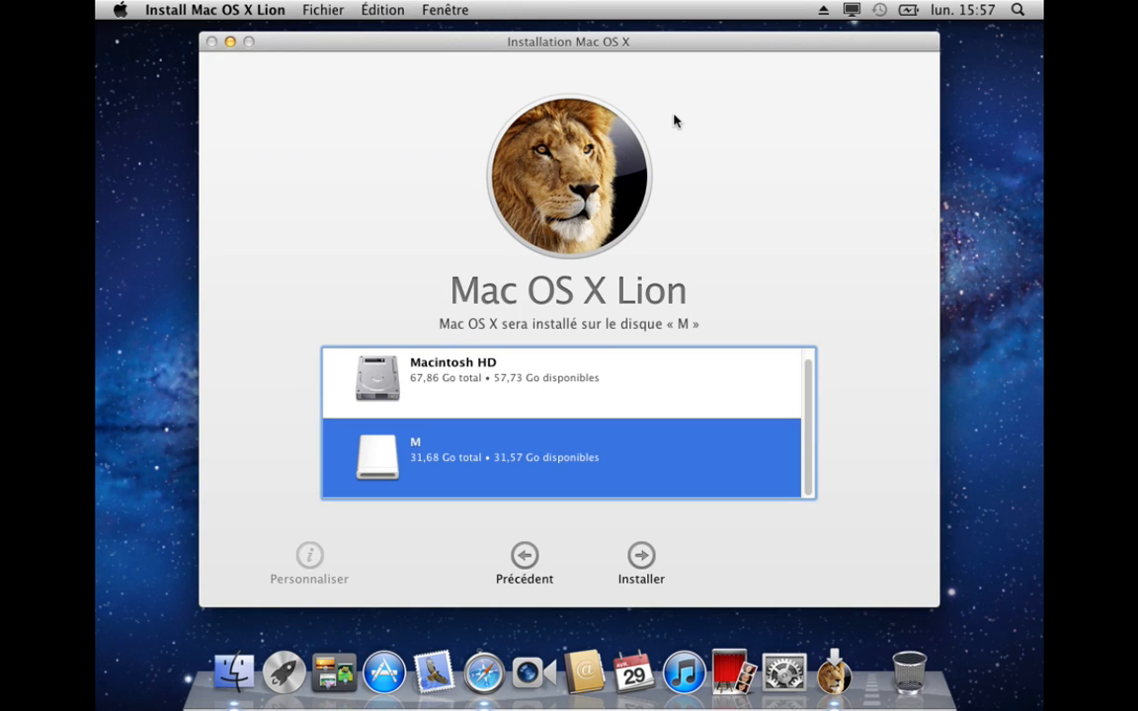
Step: Choose disk M as the target and start the Mac OS X Lion installation, entering the account password to authorize it
{"action": "left_click", "coordinate": [650, 365]}
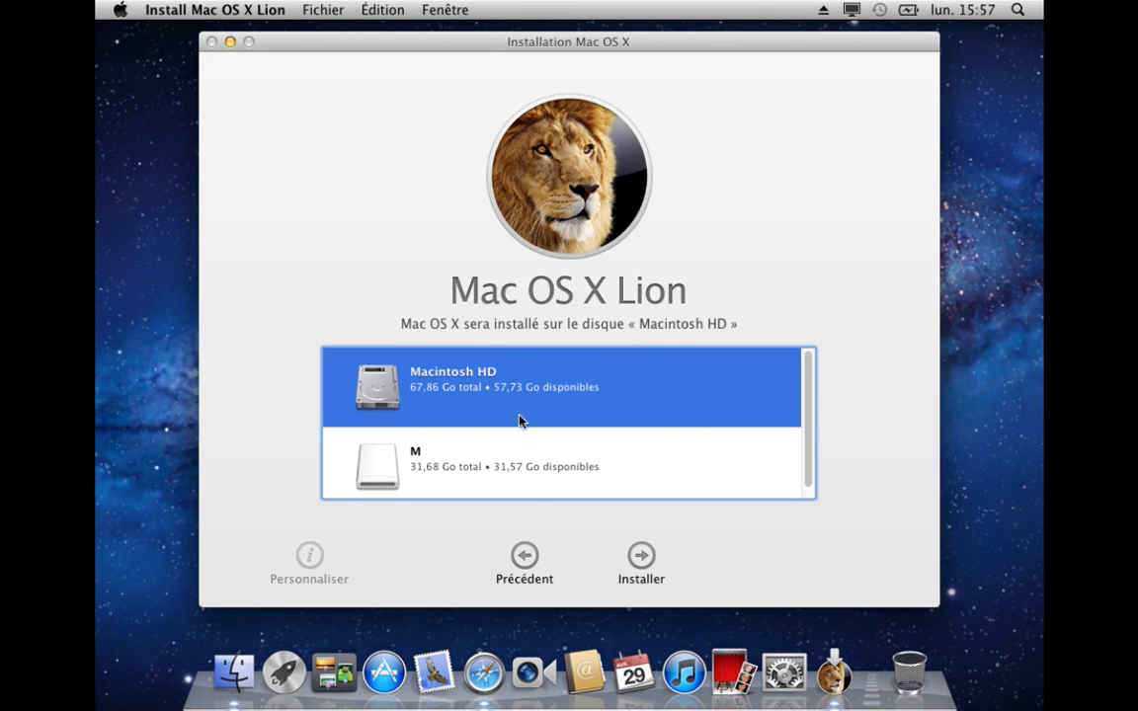
{"action": "left_click", "coordinate": [538, 486]}
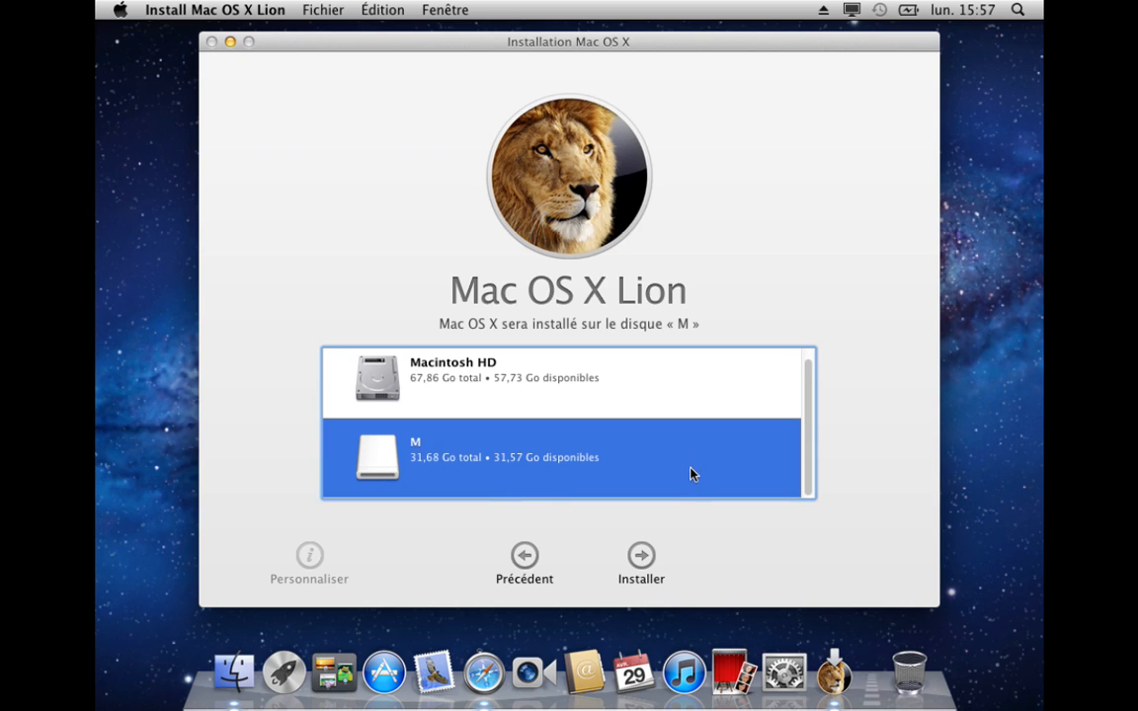
{"action": "left_click", "coordinate": [643, 558]}
{"action": "type", "text": "•"}
{"action": "key", "text": "Return"}
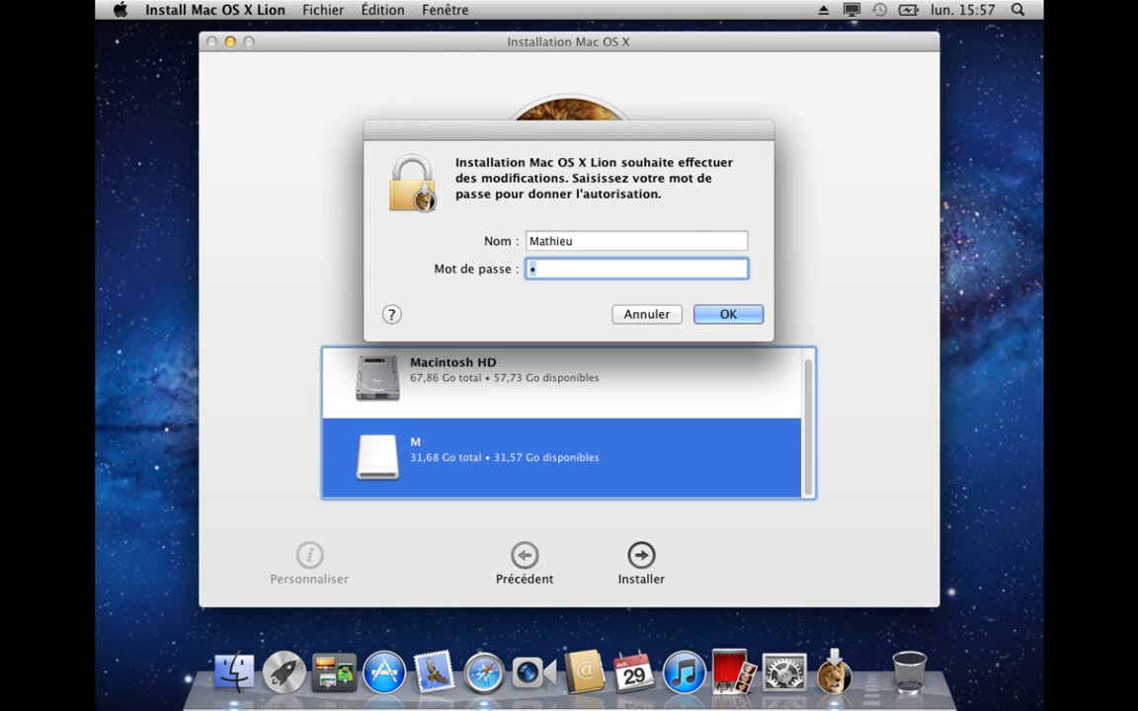
{"action": "key", "text": "BackSpace"}
{"action": "key", "text": "Return"}
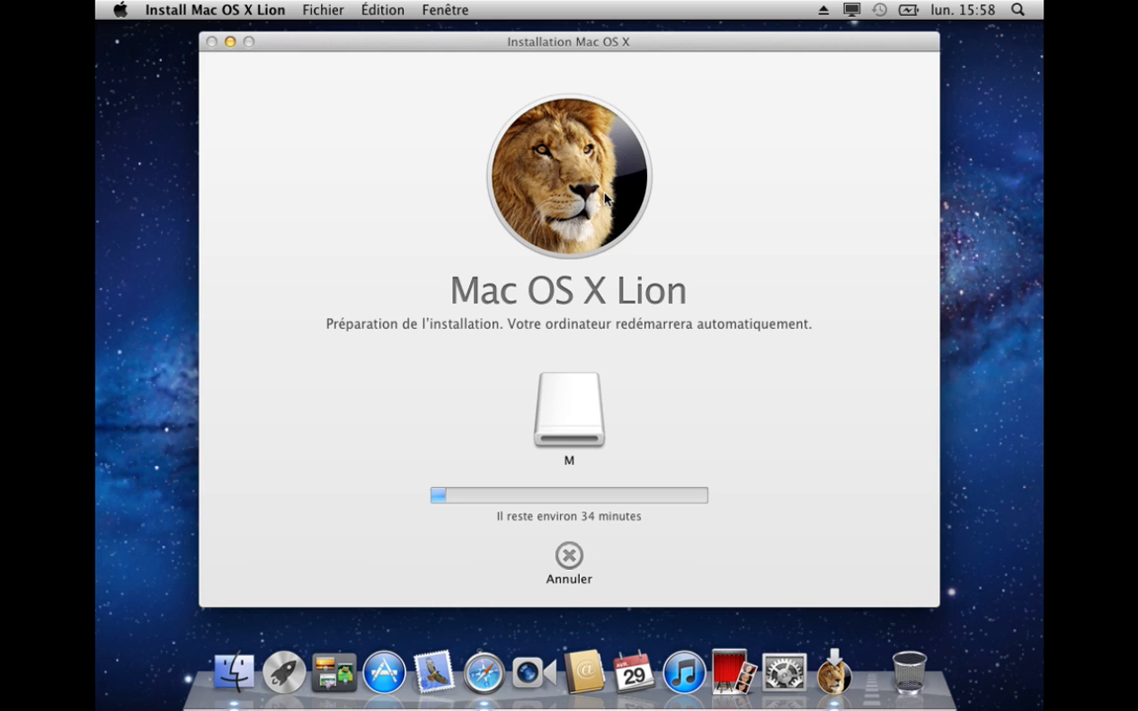
Step: Cancel the running installation, quit the installer, and close the Utilitaires window
{"action": "left_click", "coordinate": [562, 559]}
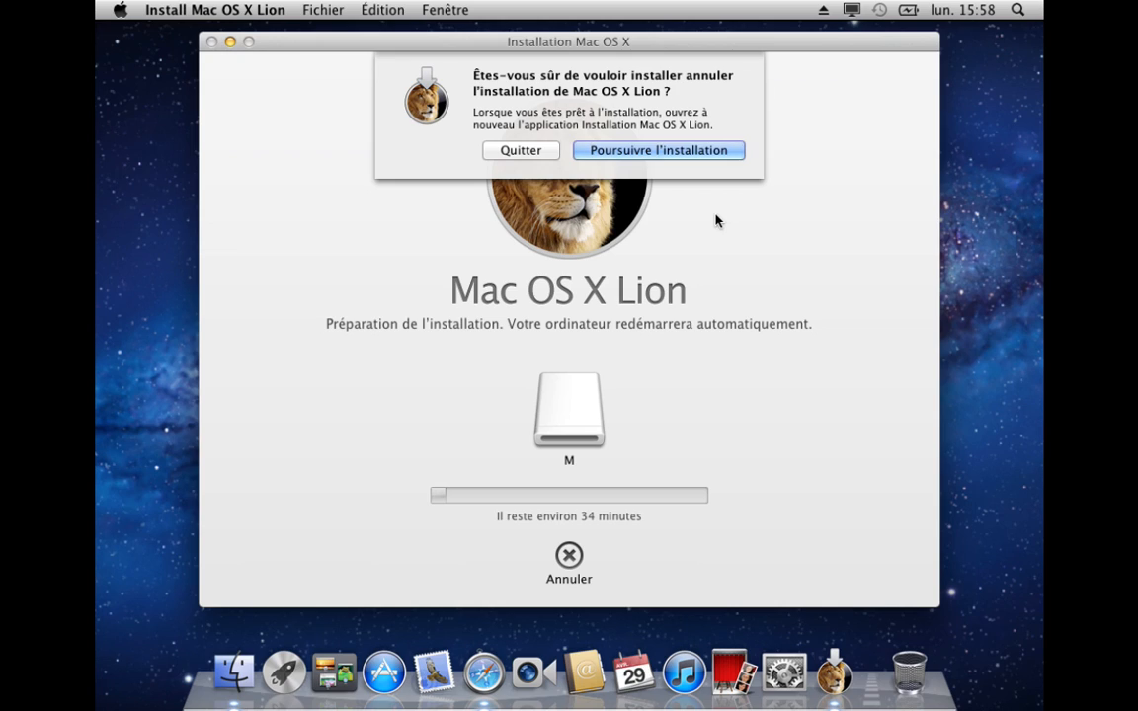
{"action": "left_click", "coordinate": [523, 149]}
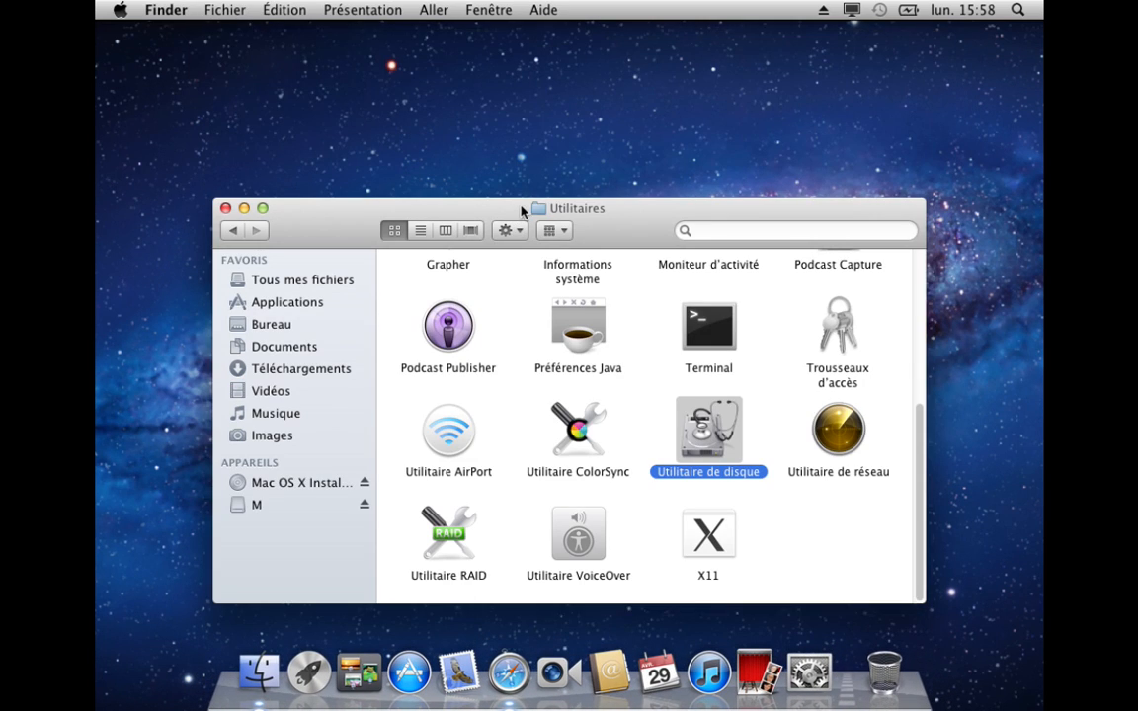
{"action": "left_click", "coordinate": [225, 208]}
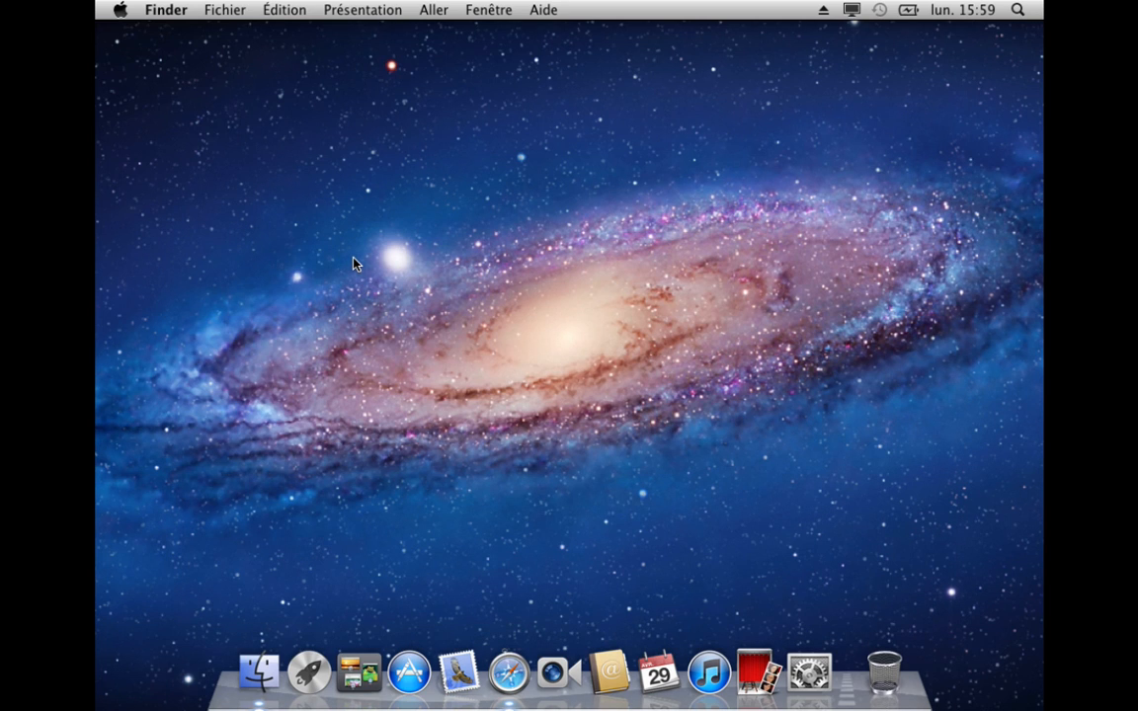